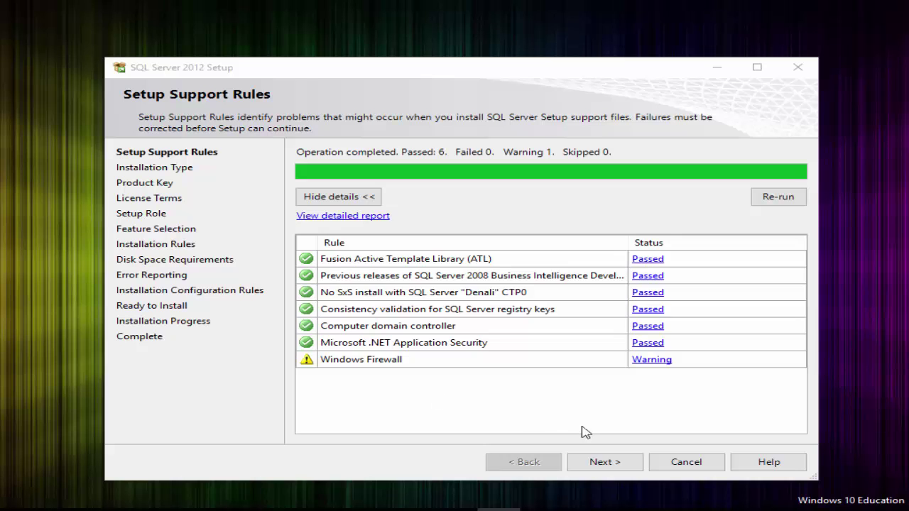
- Choose a new installation of SQL Server 2012 and continue with the prefilled product key
click(615, 463)
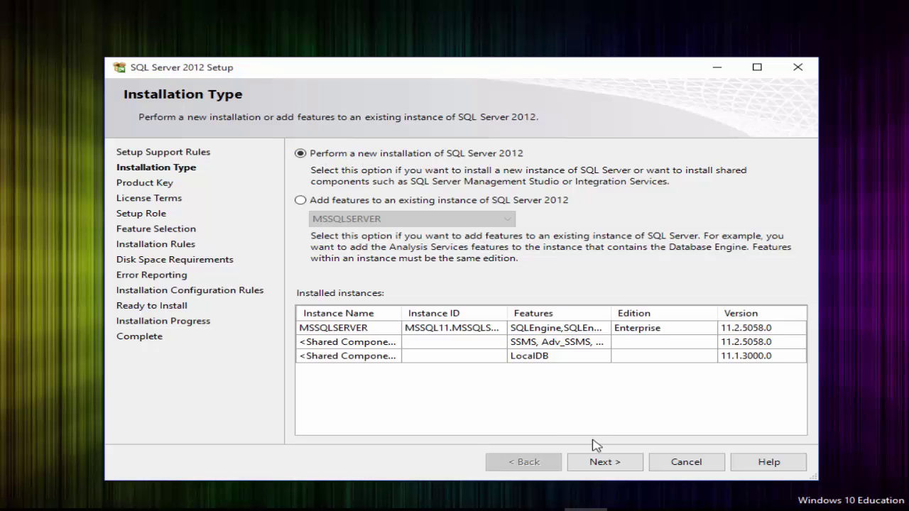
click(606, 461)
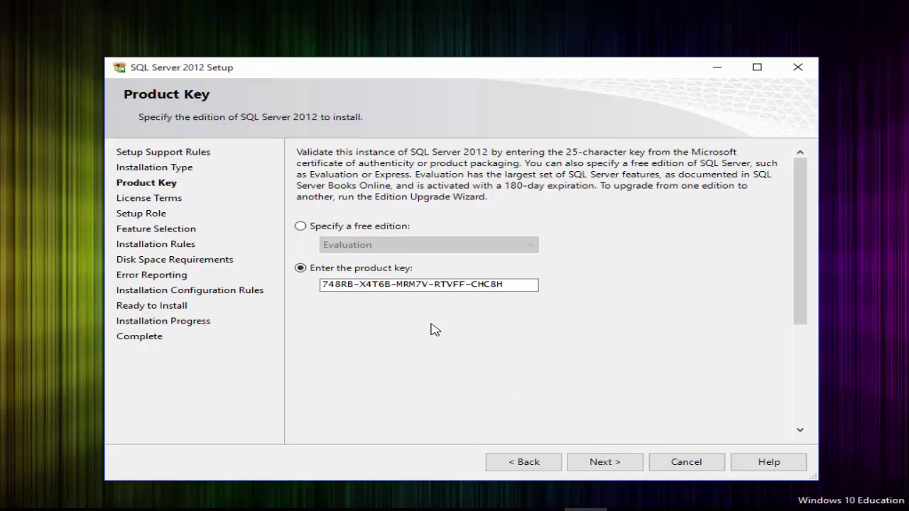
click(390, 293)
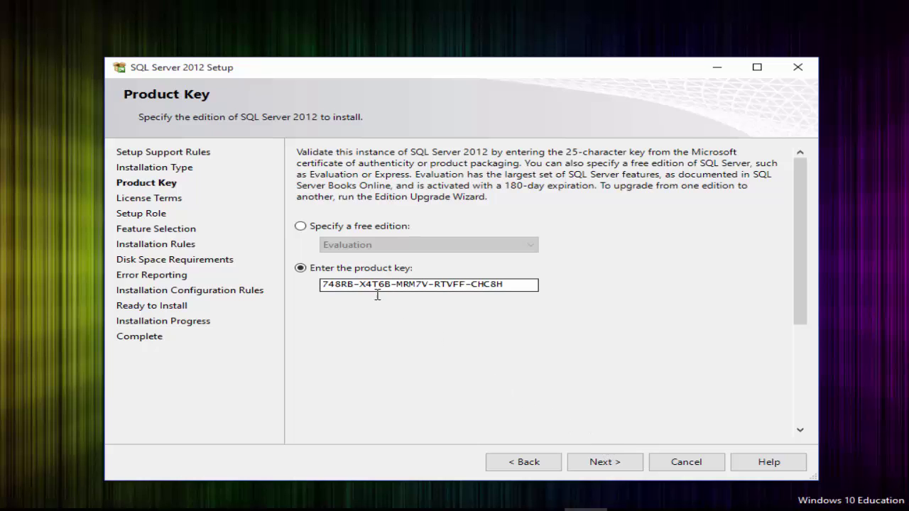
click(616, 464)
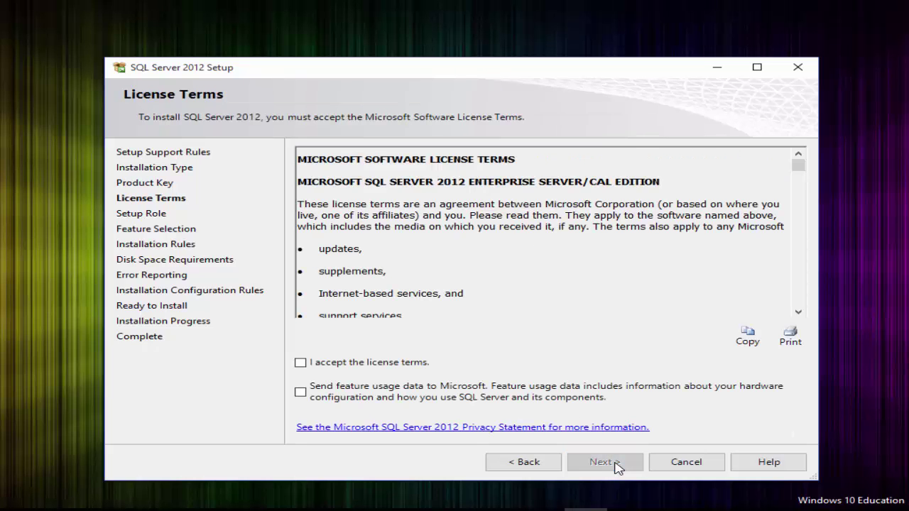
- Accept the license terms and proceed with the SQL Server Feature Installation role
click(415, 366)
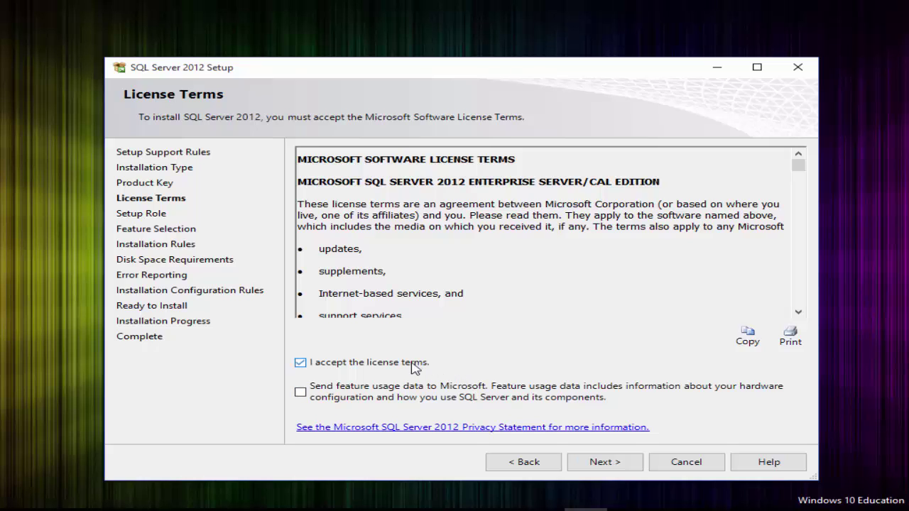
click(604, 463)
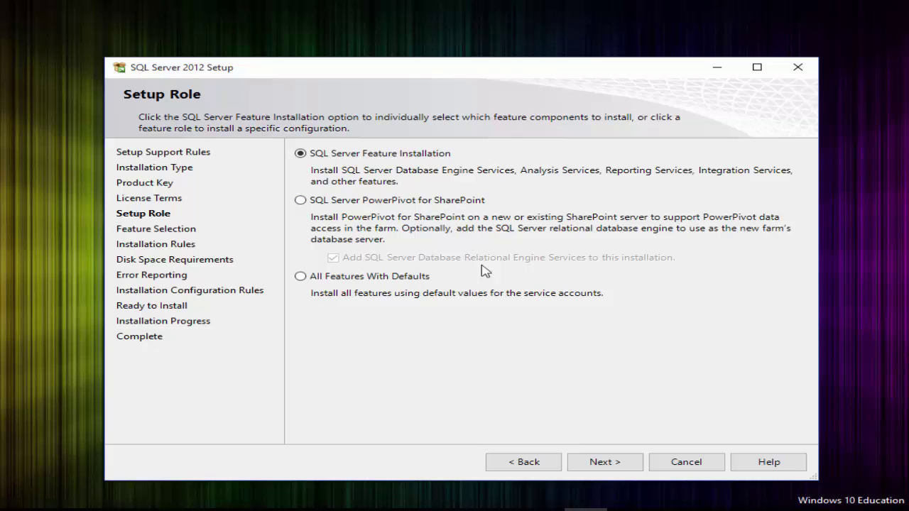
click(605, 462)
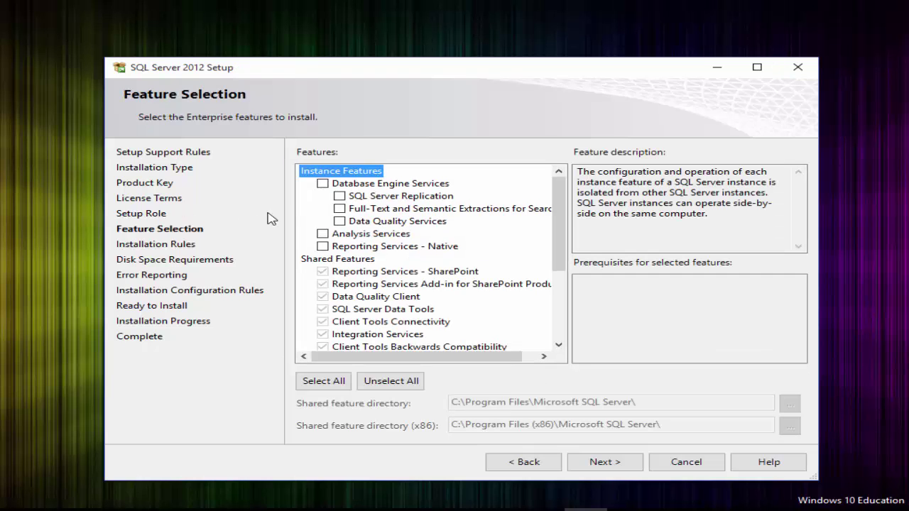
- Select all features for installation, then show the installation rule details and continue to the instance configuration
mouse_move(556, 214)
mouse_down()
mouse_move(573, 296)
mouse_move(574, 206)
mouse_move(566, 217)
mouse_up()
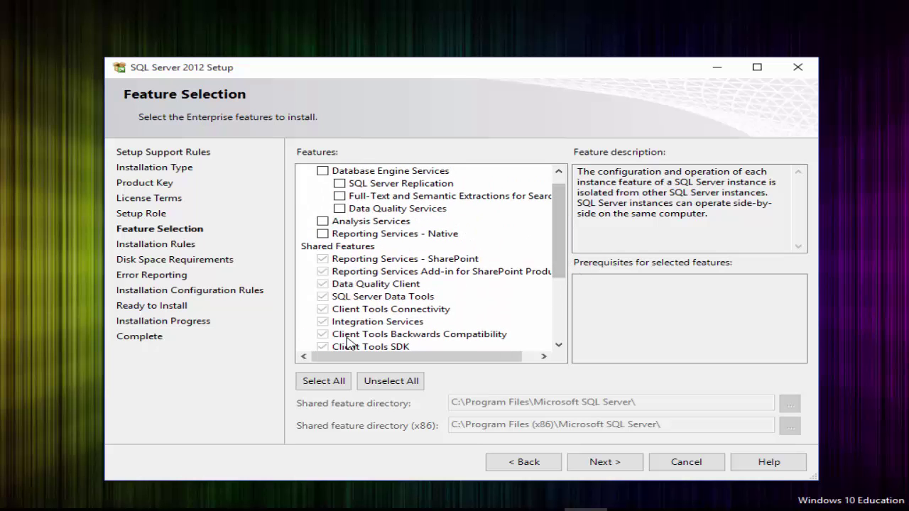
click(324, 381)
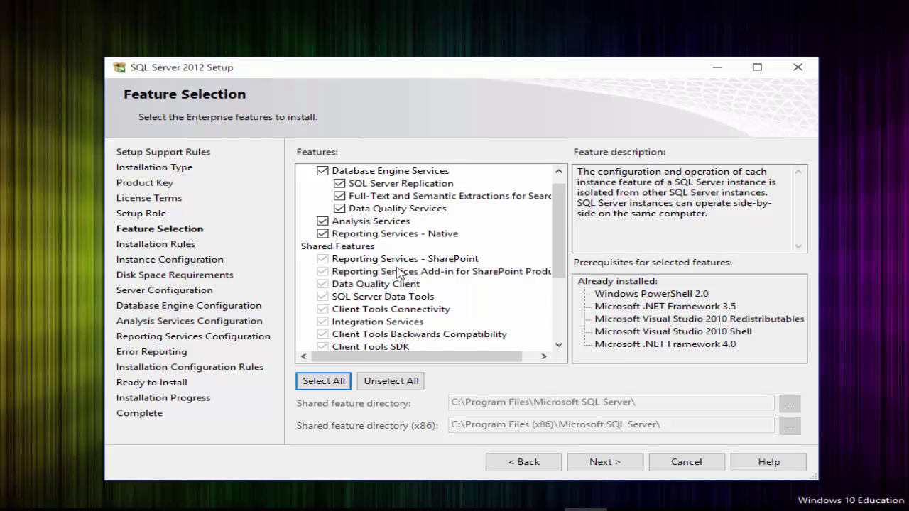
scroll(399, 274, down, 3)
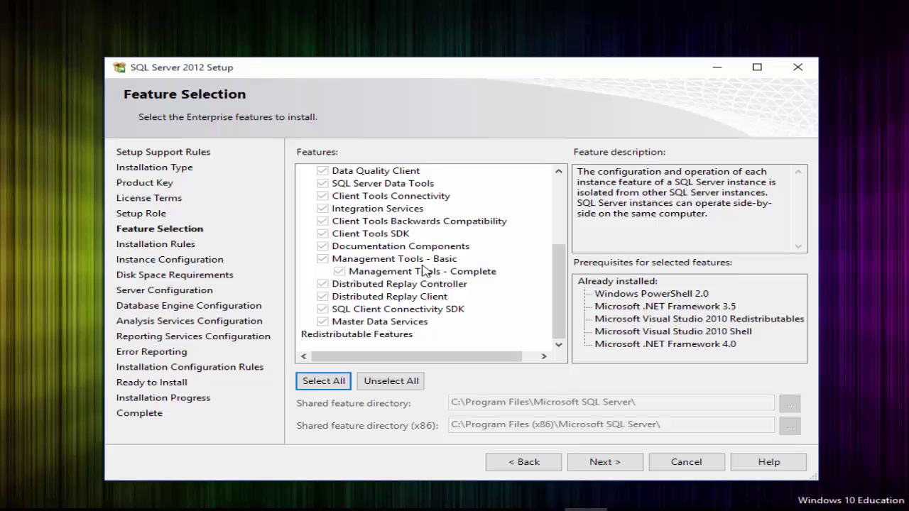
click(624, 465)
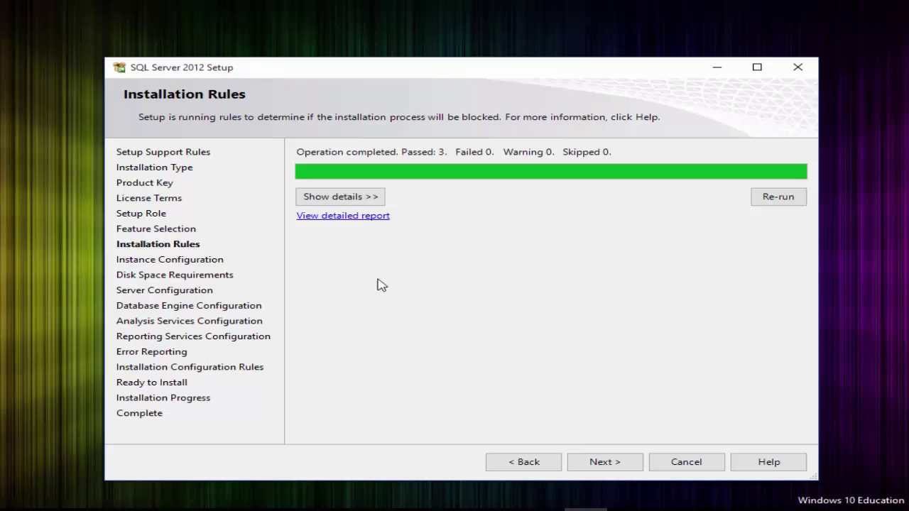
click(369, 197)
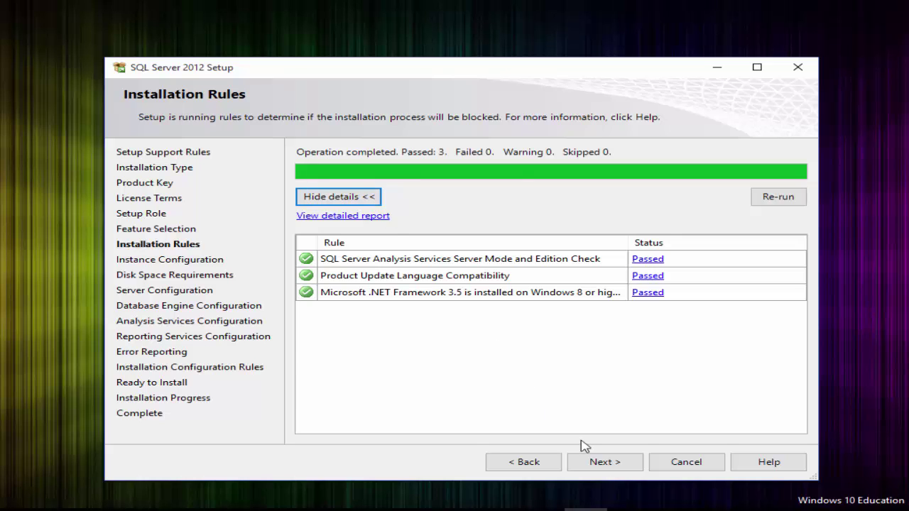
click(601, 461)
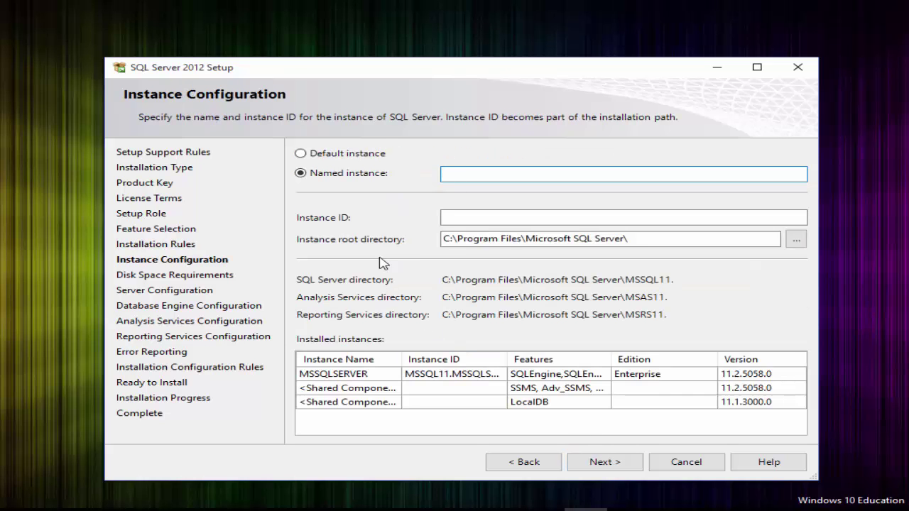
- Try to continue the setup with the default instance
click(370, 155)
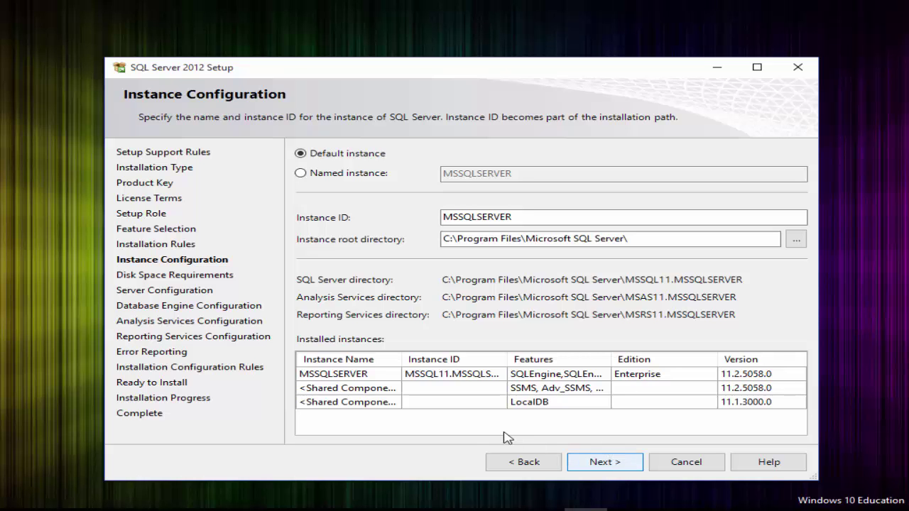
key(Return)
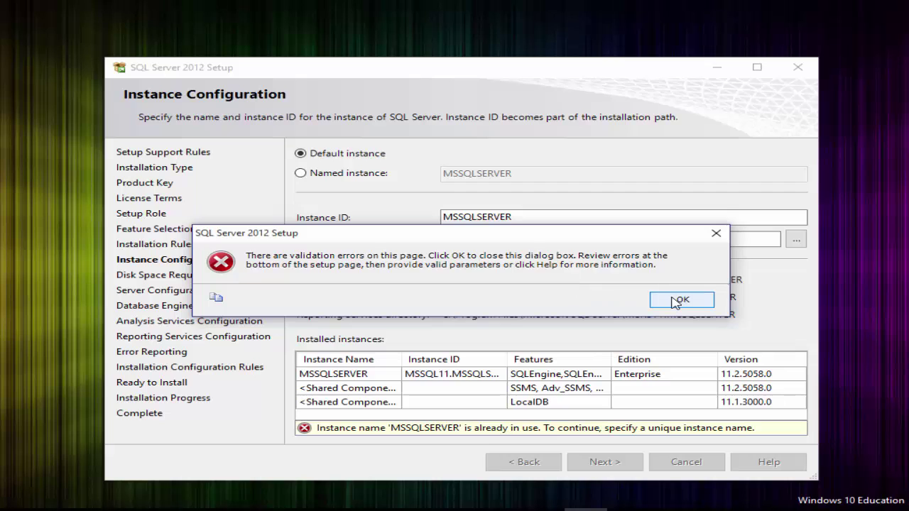
click(679, 300)
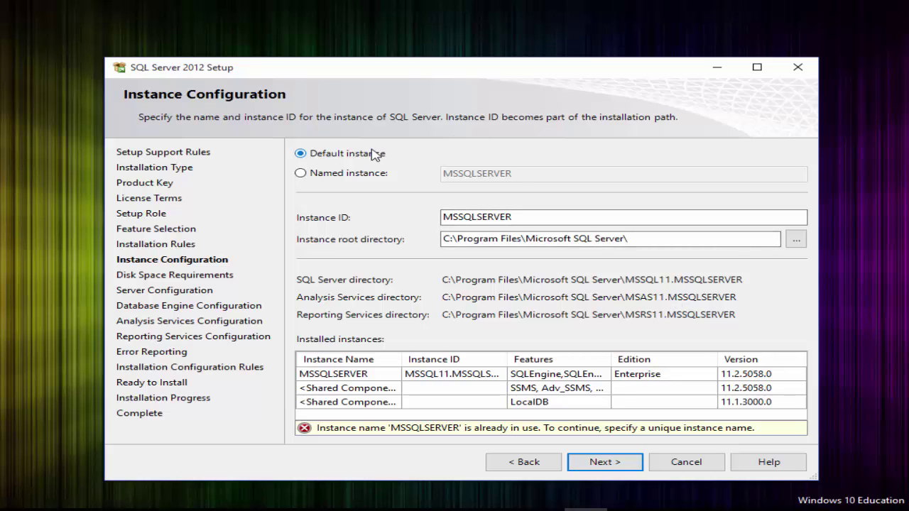
- Set up a named instance called Deneme and keep the default service accounts and startup types
click(342, 174)
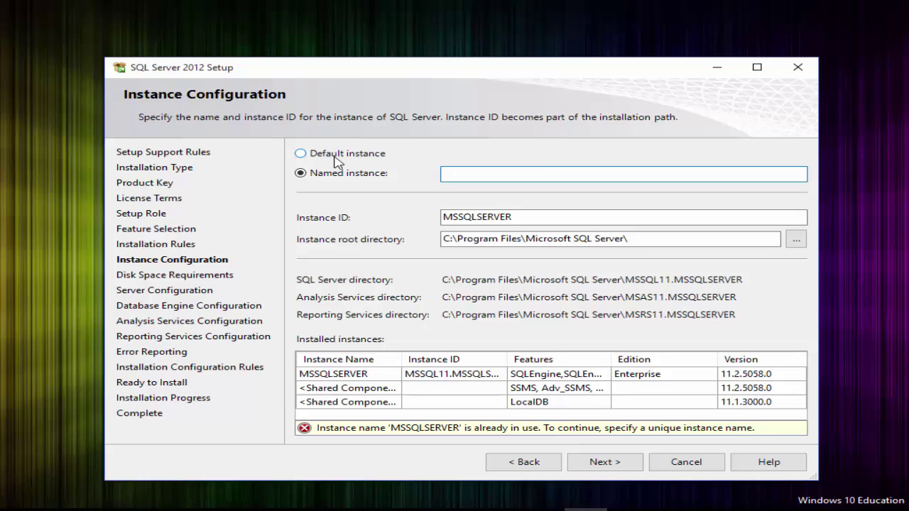
text(Deneme)
click(599, 462)
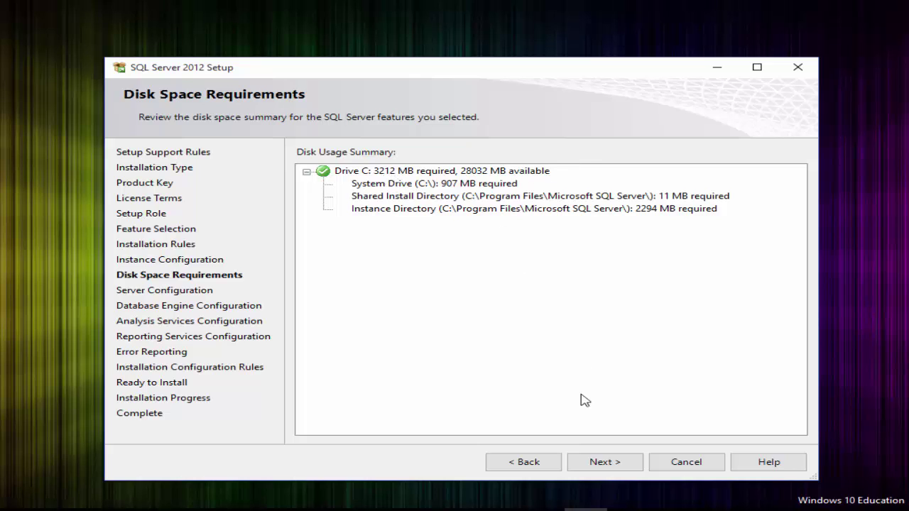
click(620, 471)
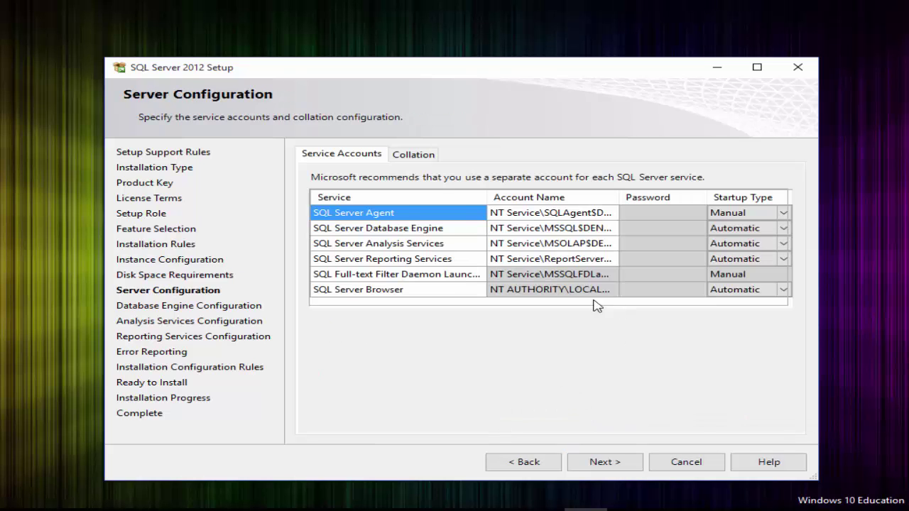
click(603, 466)
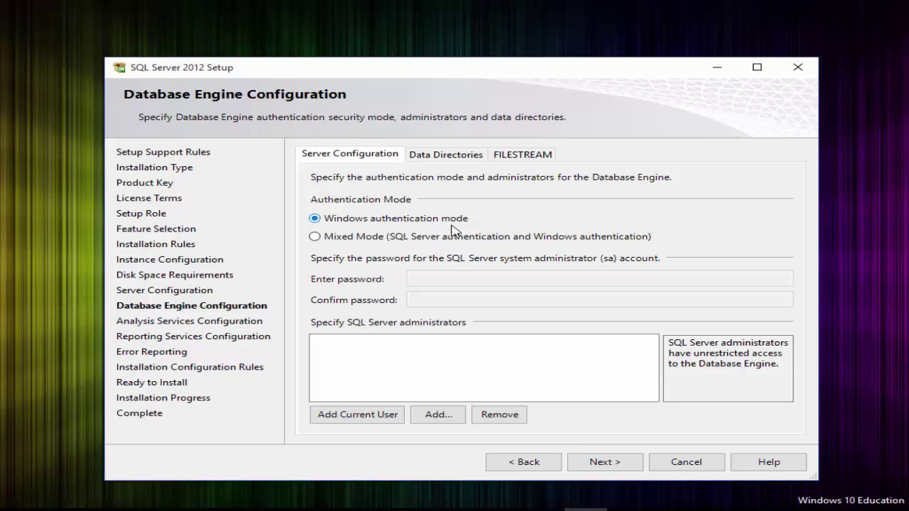
- Set the Database Engine to Mixed Mode authentication and enter and confirm the sa account password
click(395, 240)
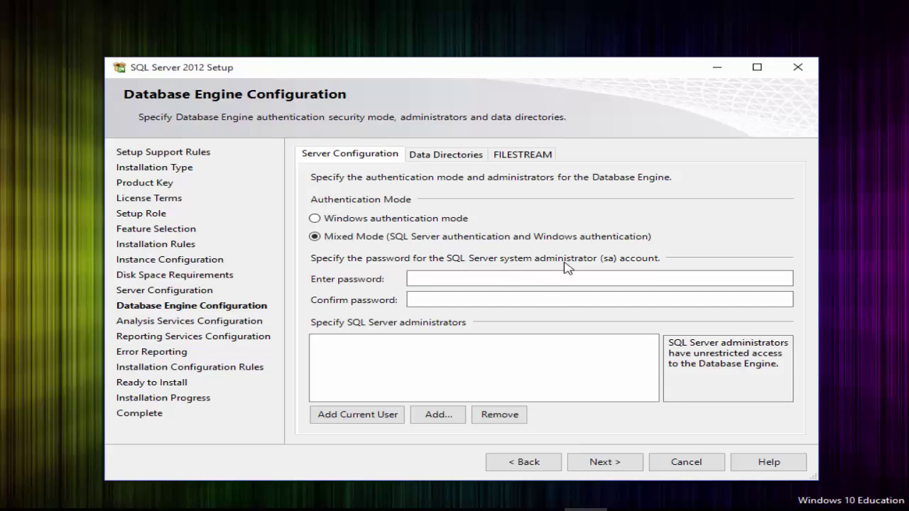
click(544, 279)
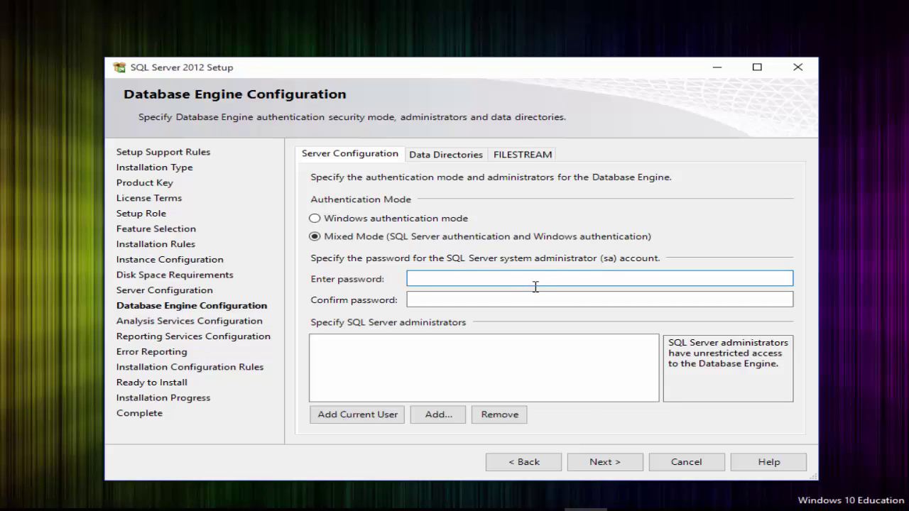
text(***)
click(532, 299)
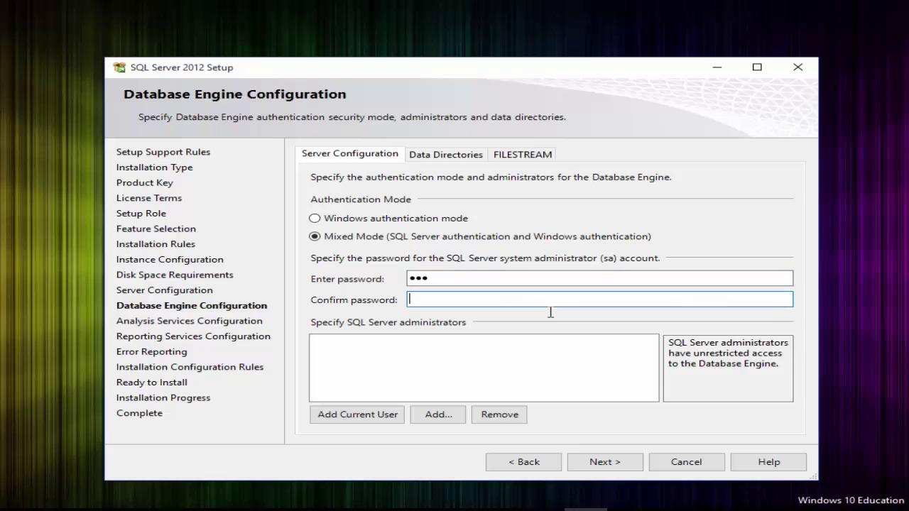
text(***)
- Add the current user as administrator of the Database Engine and of Analysis Services in Multidimensional and Data Mining Mode
click(365, 419)
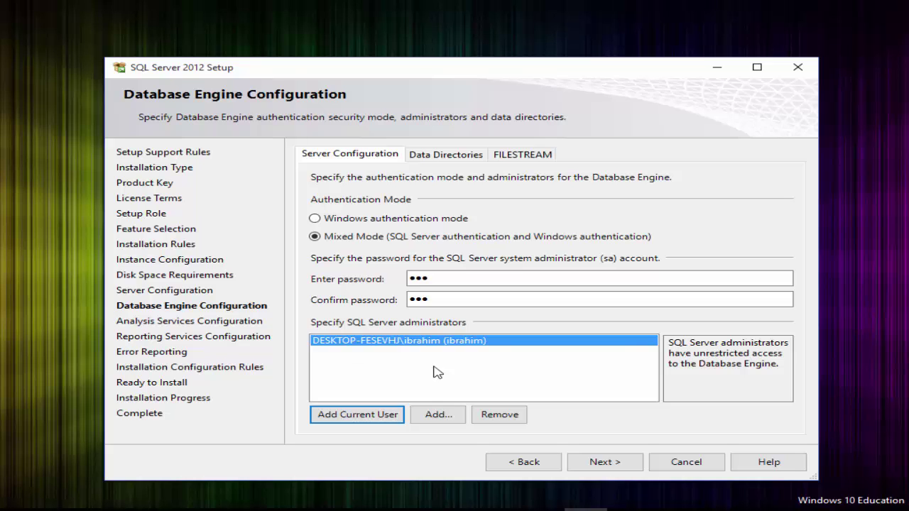
click(606, 463)
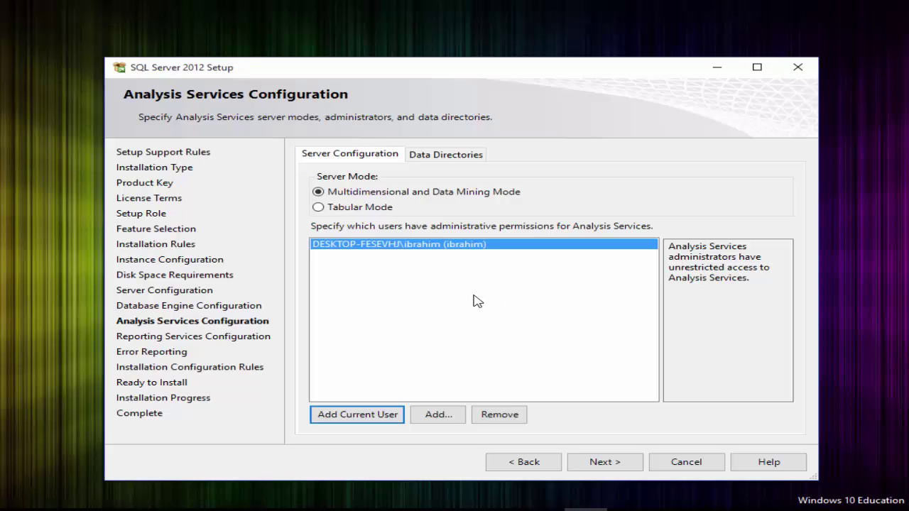
click(596, 463)
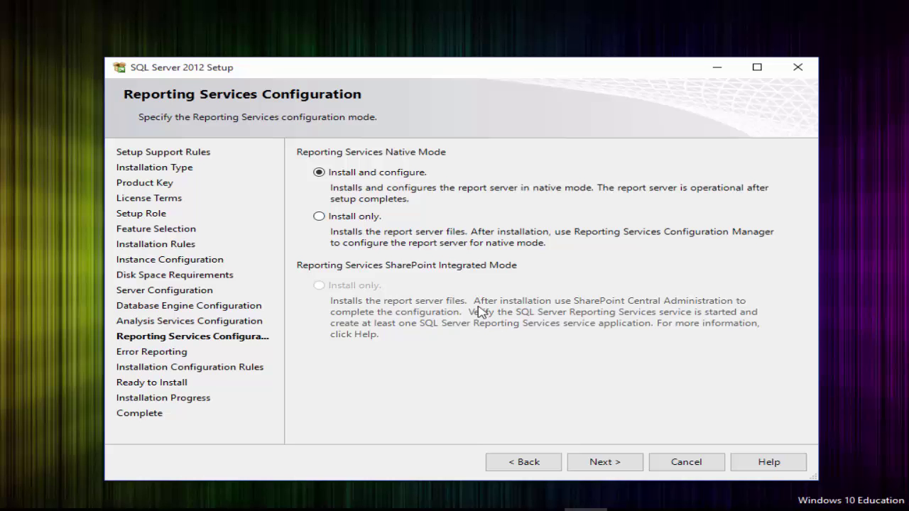
- Keep Install and configure for native-mode Reporting Services, leave error reporting off, and proceed to the installation summary
click(604, 463)
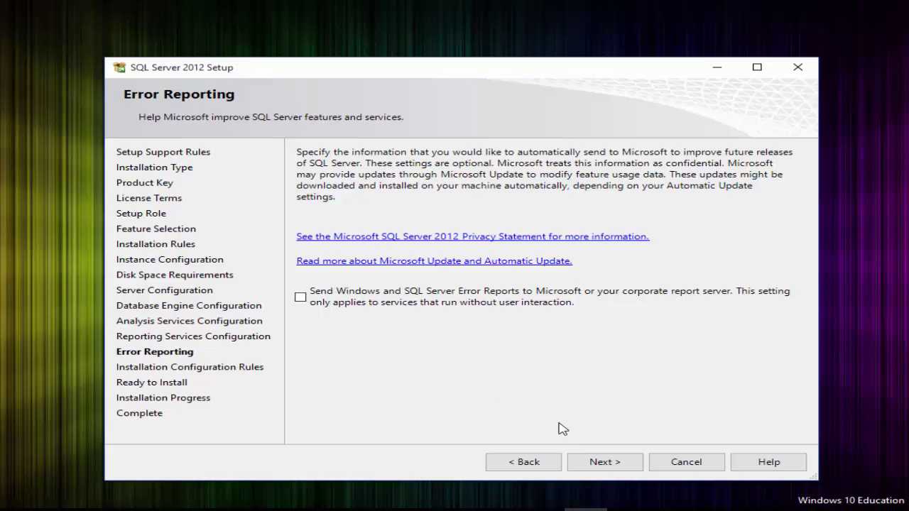
click(595, 467)
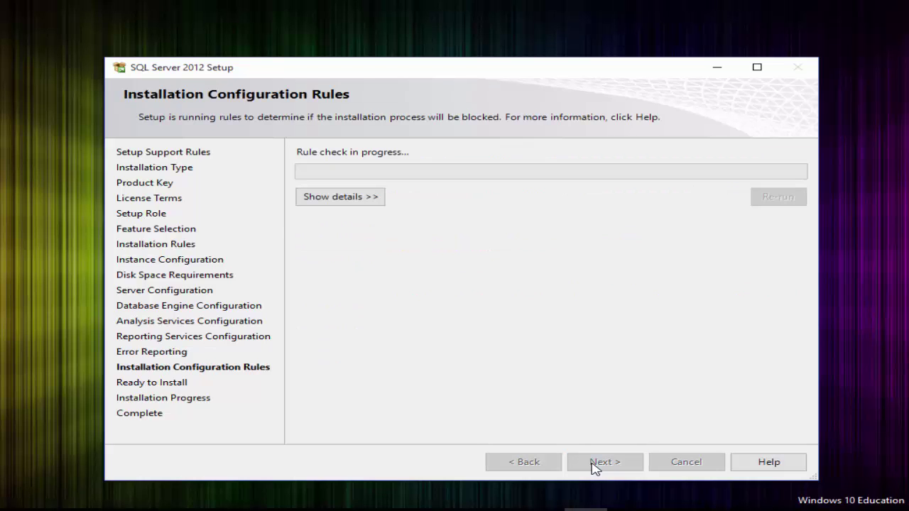
click(592, 464)
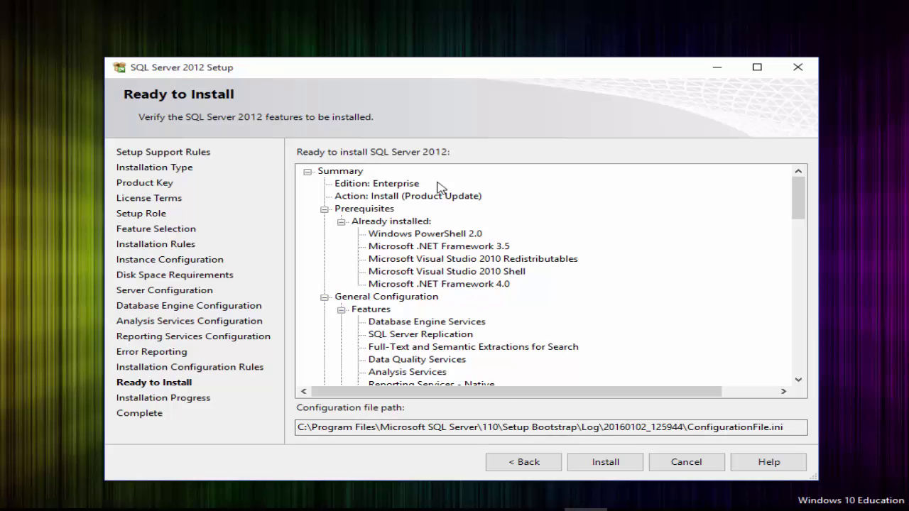
- Review the whole installation summary, including features, instance and service settings, and quit the setup without installing
scroll(414, 240, down, 4)
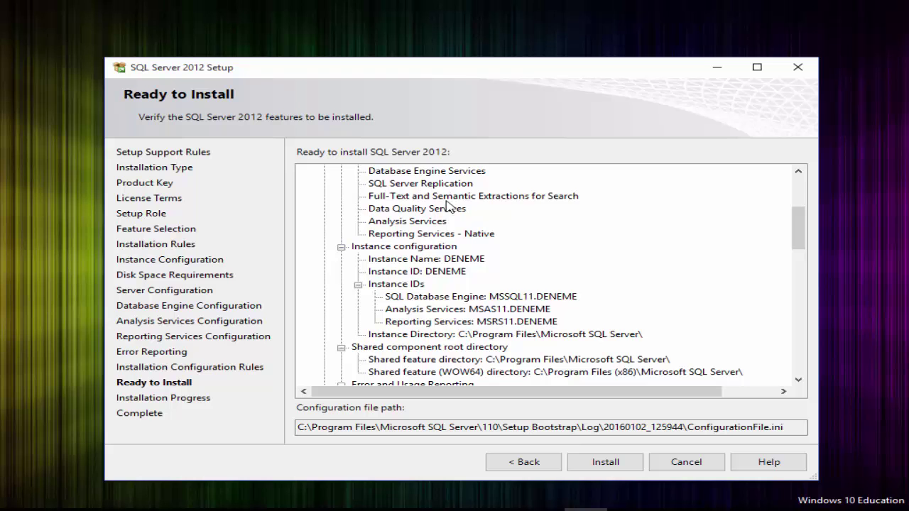
scroll(428, 237, down, 4)
scroll(428, 237, down, 10)
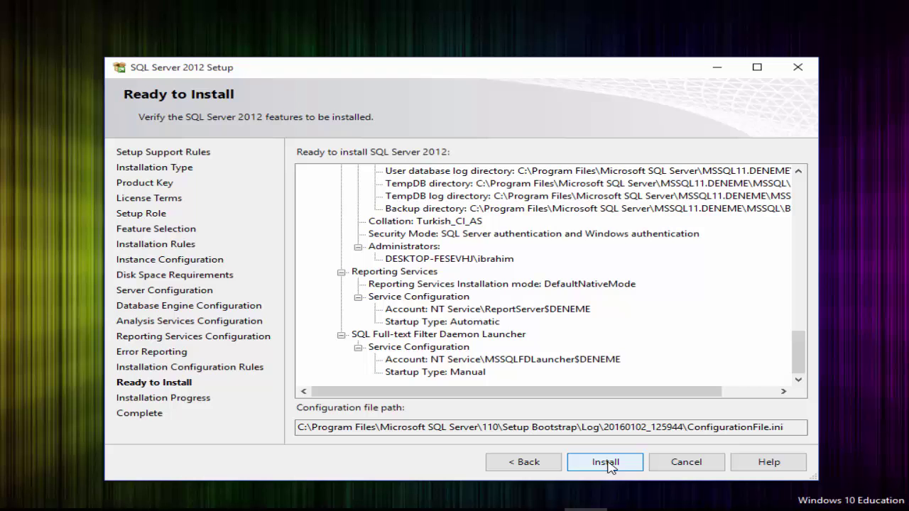
click(693, 466)
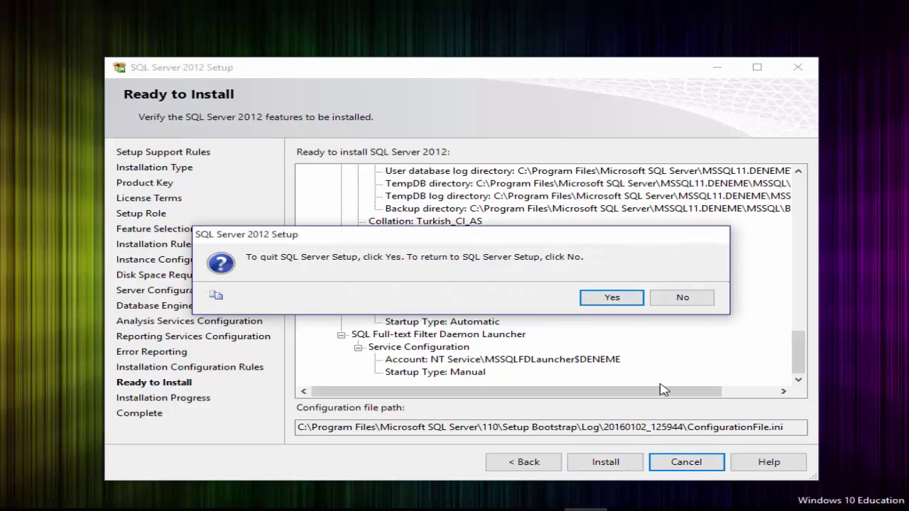
click(623, 300)
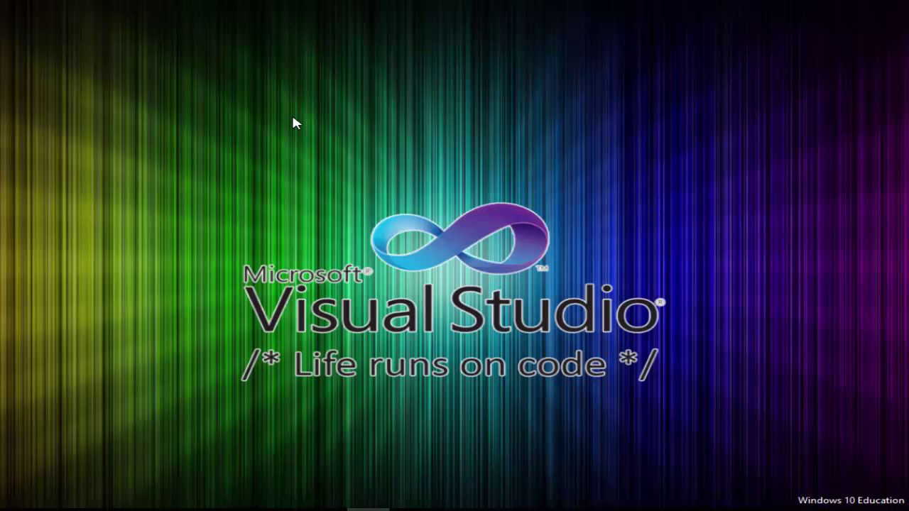
right_click(296, 124)
click(345, 160)
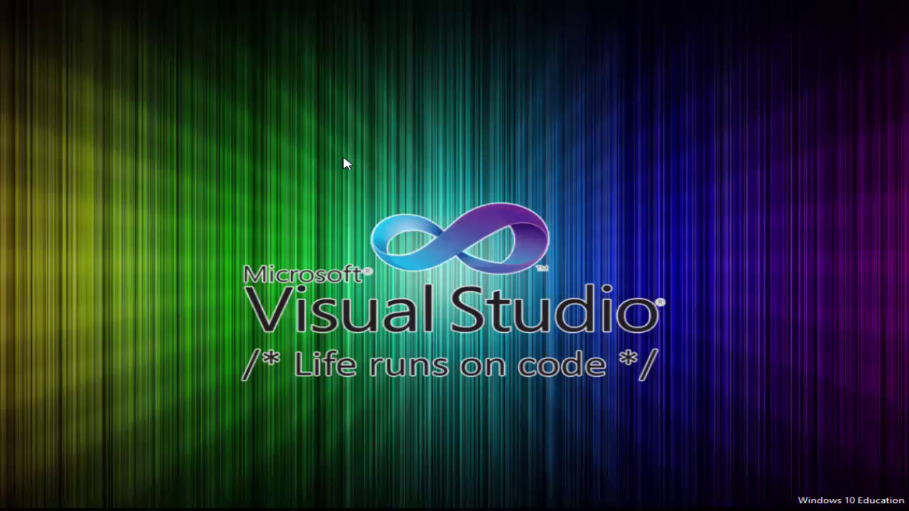